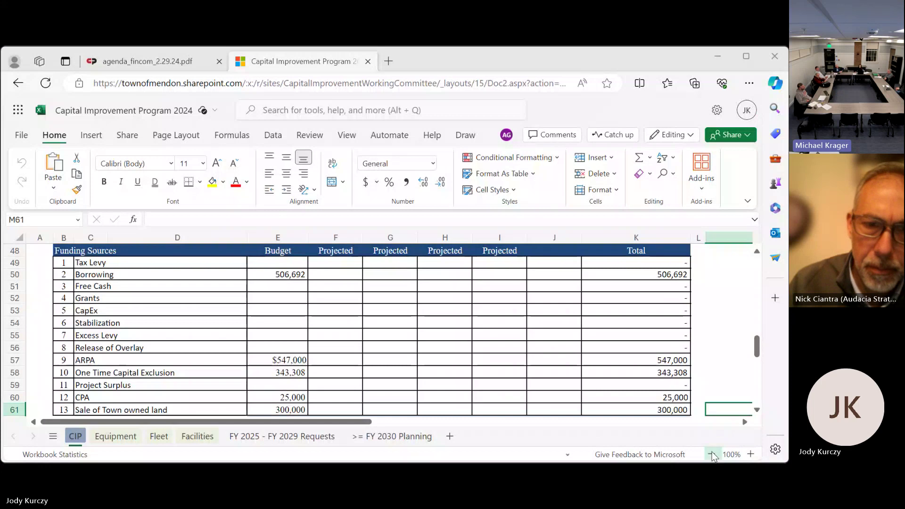
Reduce the CIP sheet's zoom to 50% to view the top of the Capital Improvement Plan beside the fund balances
left_click(712, 454)
left_click(715, 454)
left_click(714, 454)
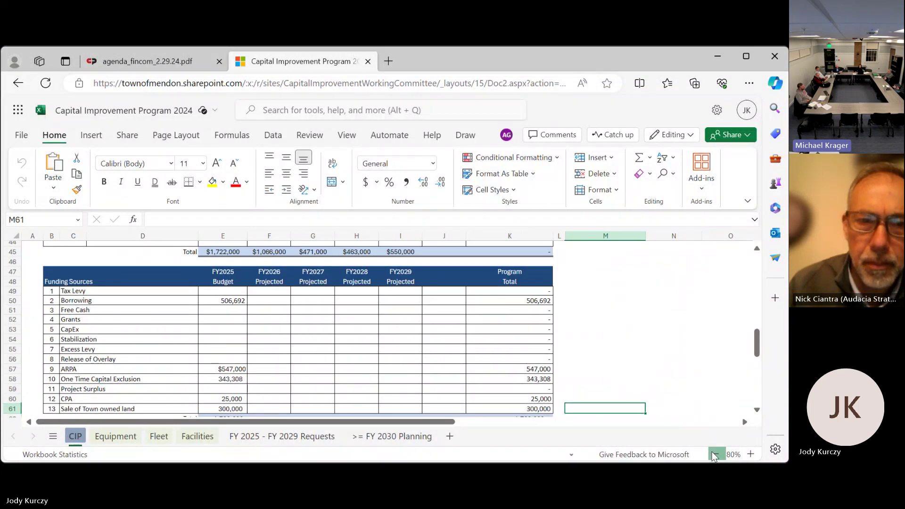
left_click(714, 455)
left_click(715, 454)
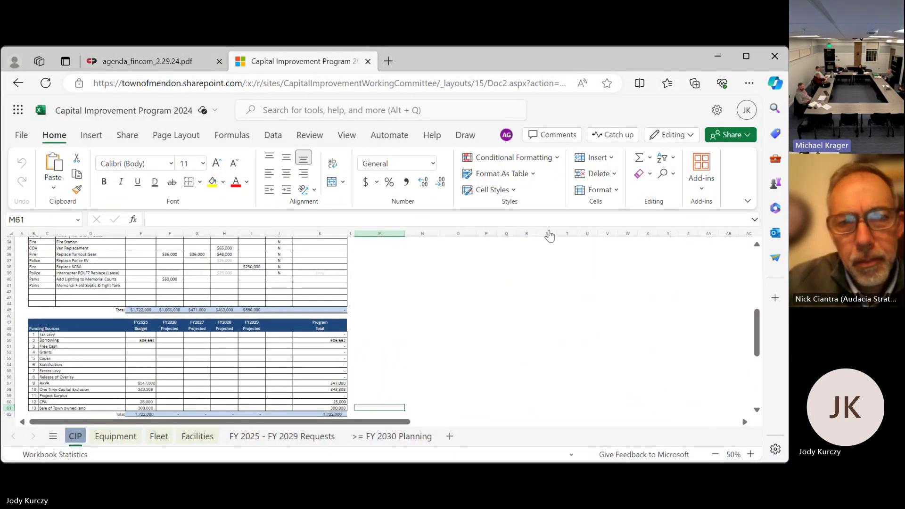
scroll(606, 294, "up", 3)
scroll(606, 294, "up", 5)
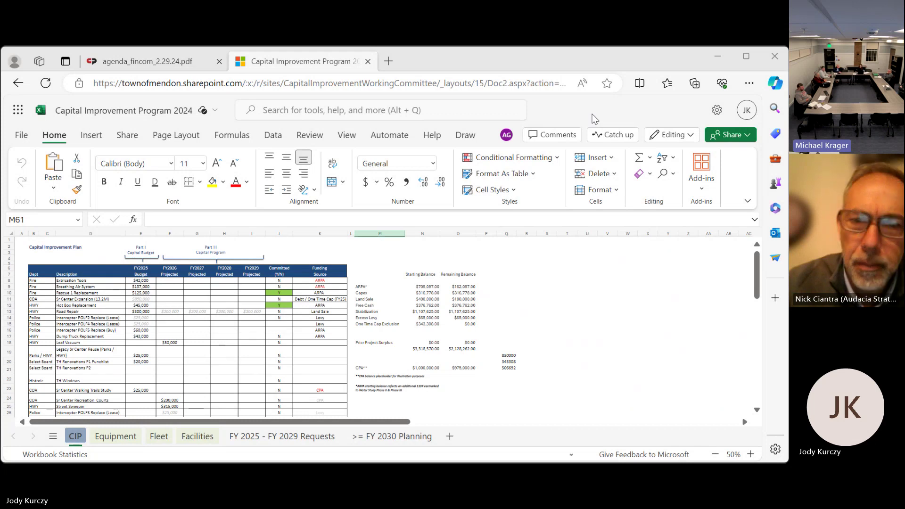
Enlarge the CIP sheet to 90% and examine the projected-year headings and the project descriptions with their budgets
left_click(750, 454)
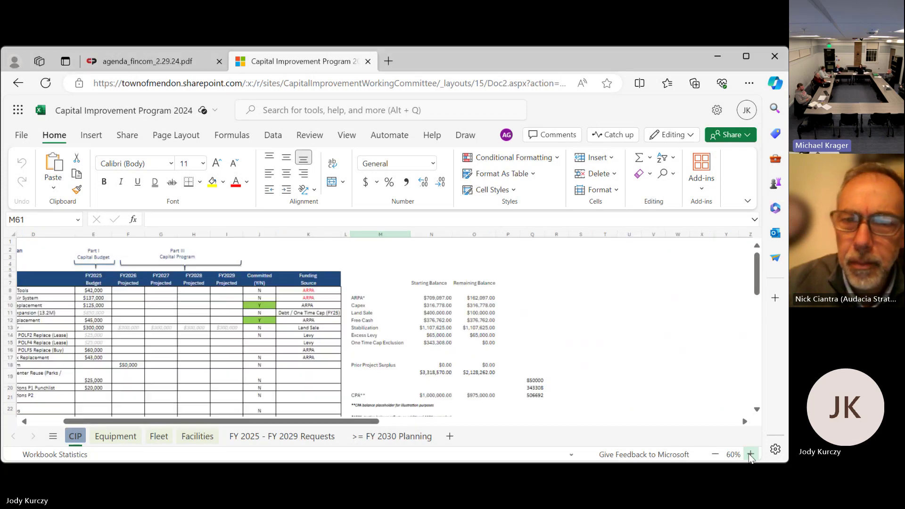
left_click(750, 454)
left_click(750, 454)
left_click(750, 454)
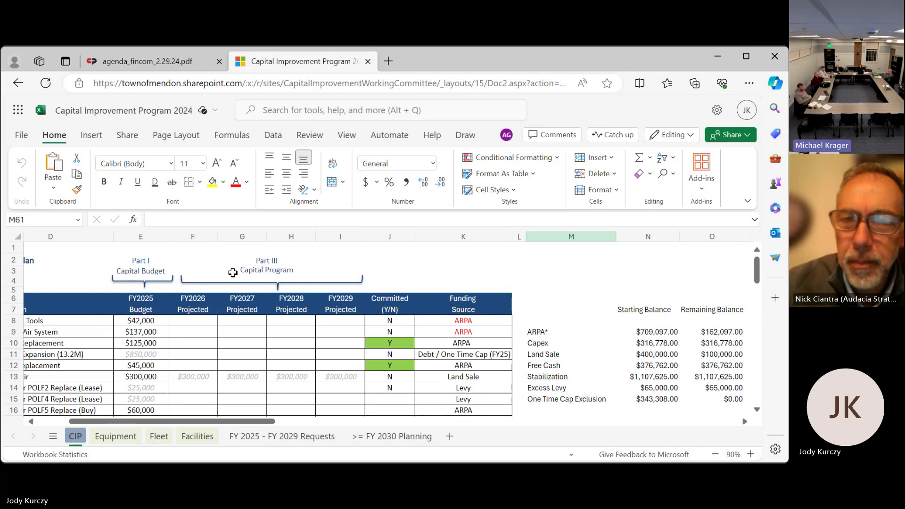
left_click(194, 308)
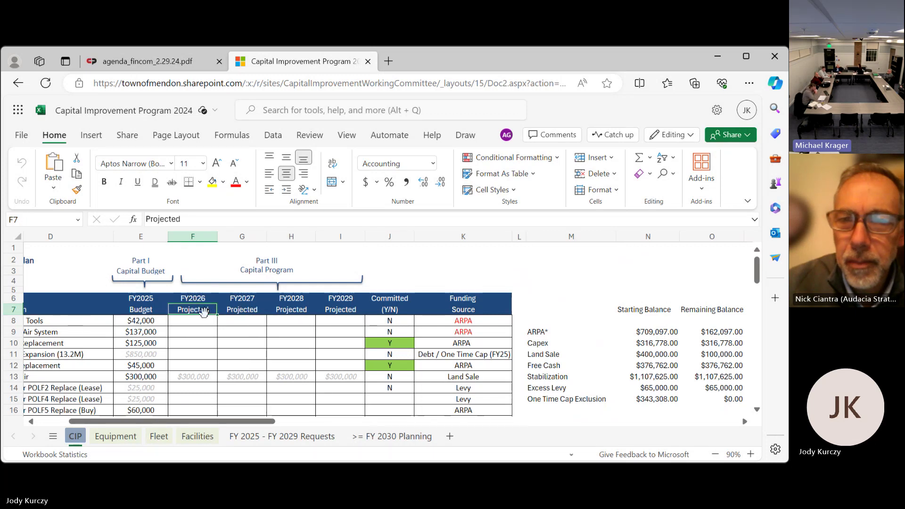
scroll(203, 311, "down", 1)
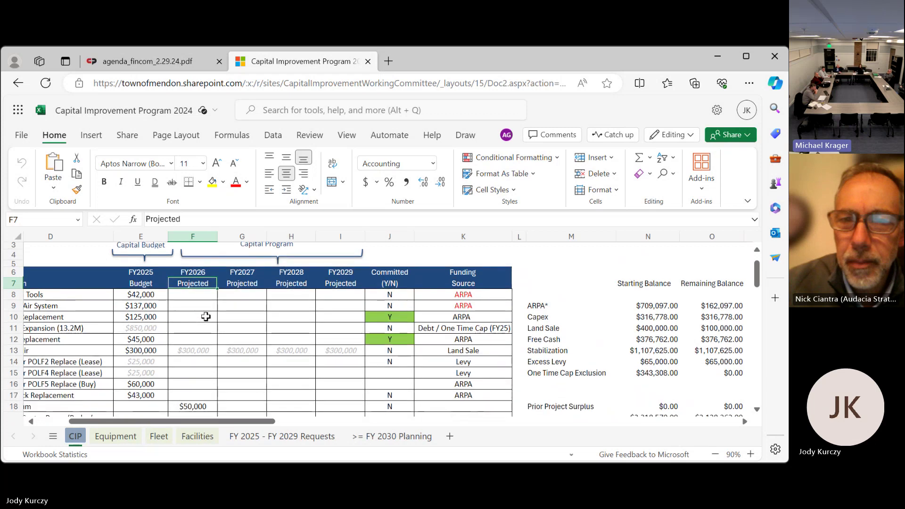
left_click_drag(245, 425, 214, 426)
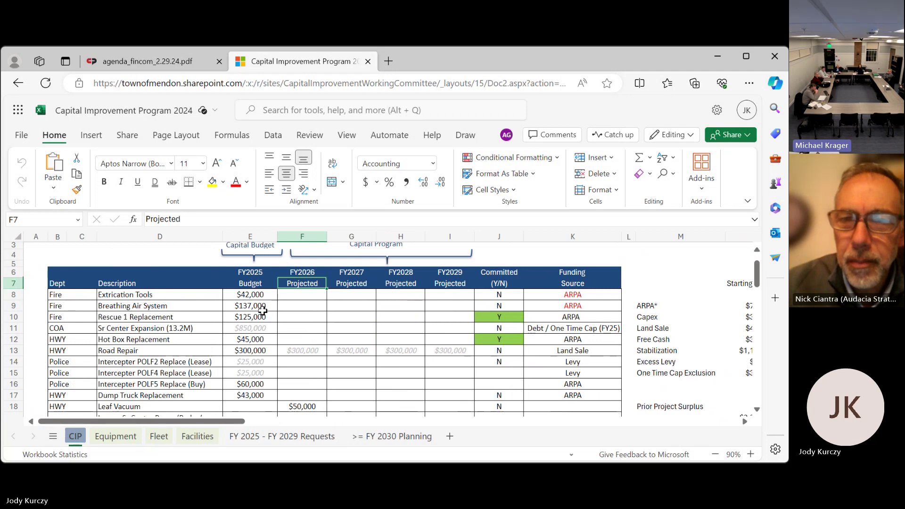
Review the FY2025 to FY2029 totals of the project list and the Funding Sources table, including the Tax Levy entry
scroll(262, 328, "down", 6)
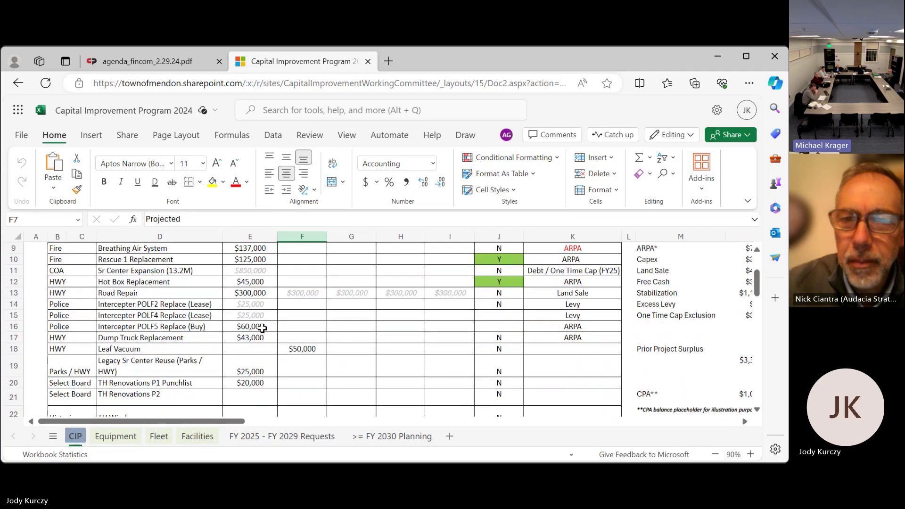
scroll(262, 328, "down", 7)
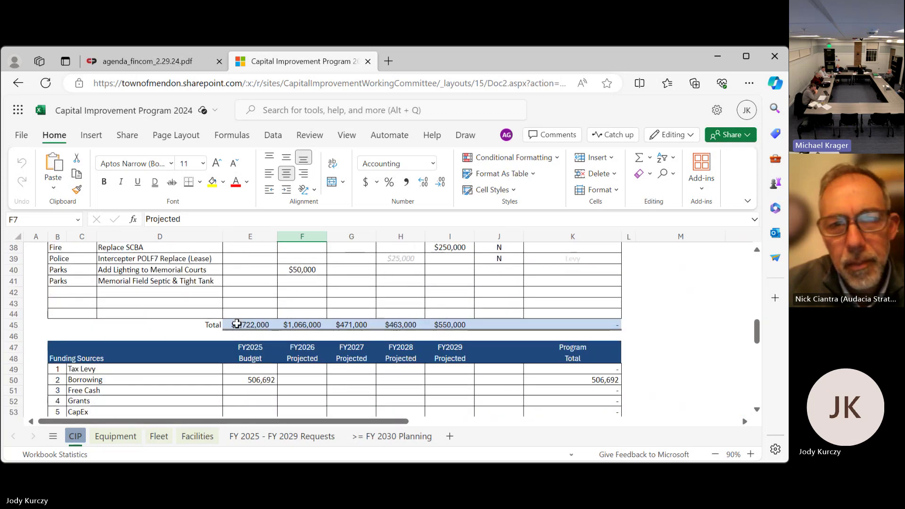
left_click_drag(238, 323, 450, 327)
scroll(428, 350, "down", 2)
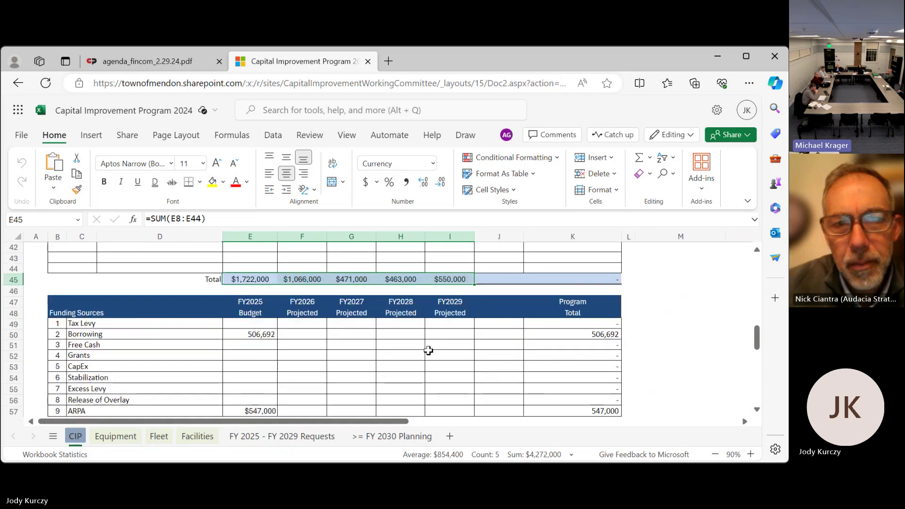
scroll(427, 350, "down", 6)
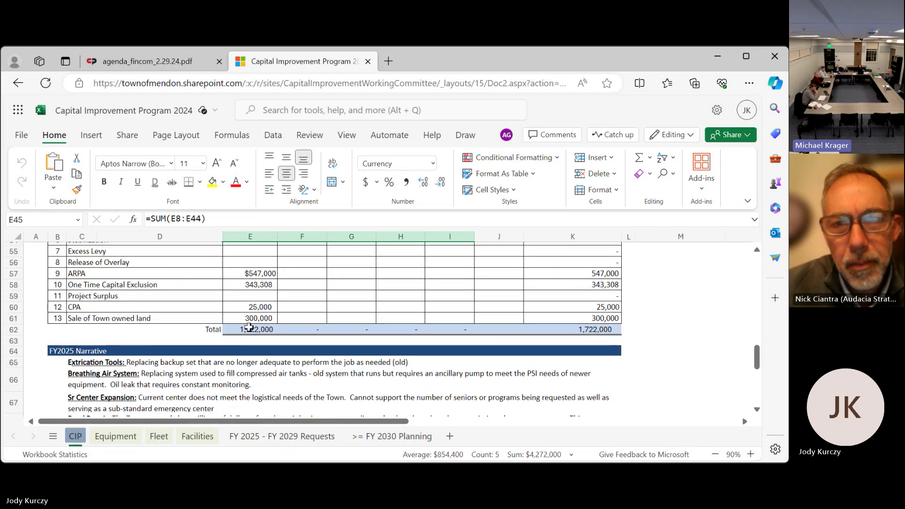
left_click_drag(249, 327, 444, 332)
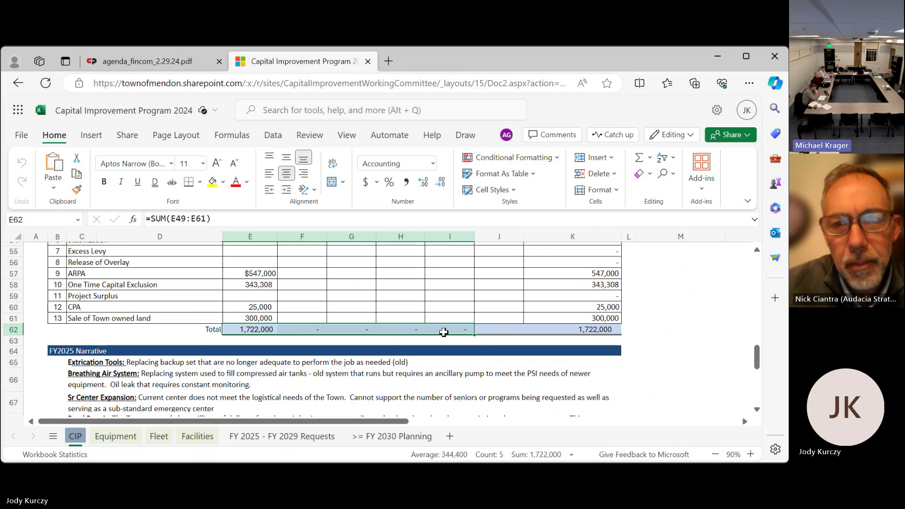
scroll(424, 364, "up", 3)
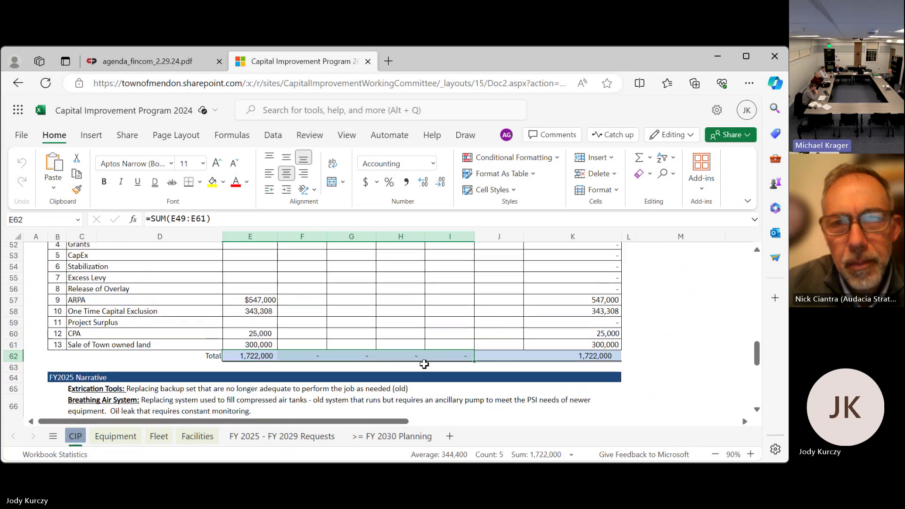
left_click(109, 265)
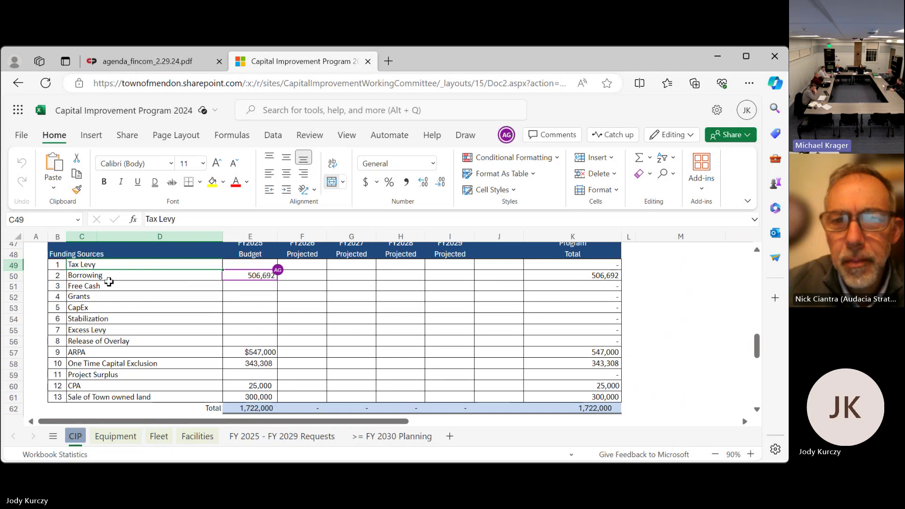
Enlarge the CIP sheet to 110% and review the project rows from Extrication Tools down to TH Windows
scroll(109, 281, "up", 9)
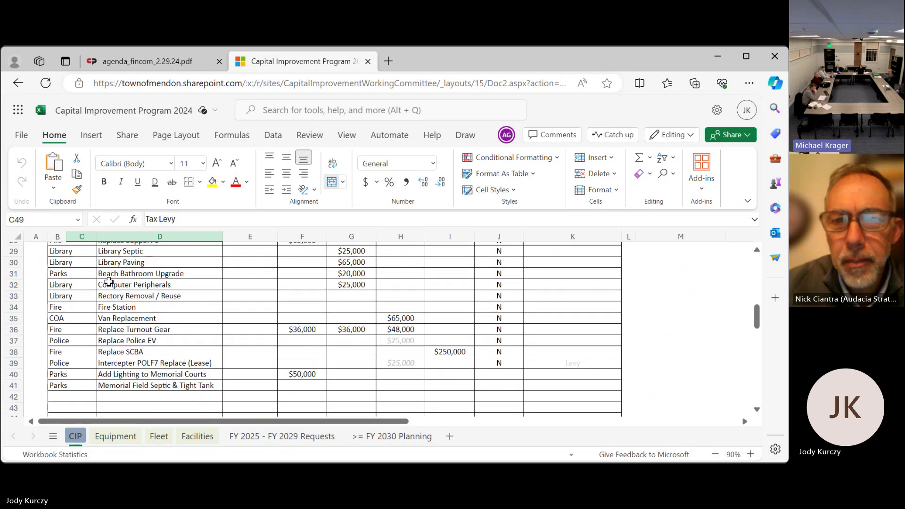
scroll(109, 282, "up", 6)
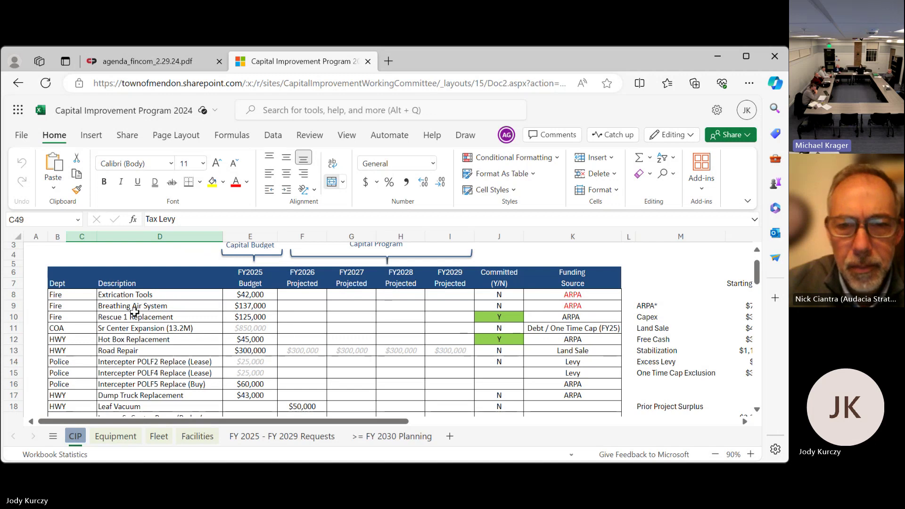
left_click(750, 453)
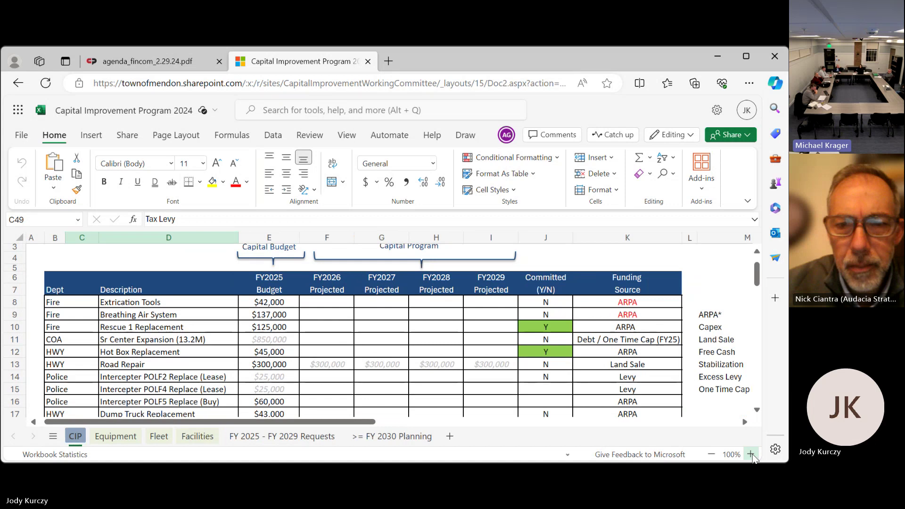
left_click(750, 454)
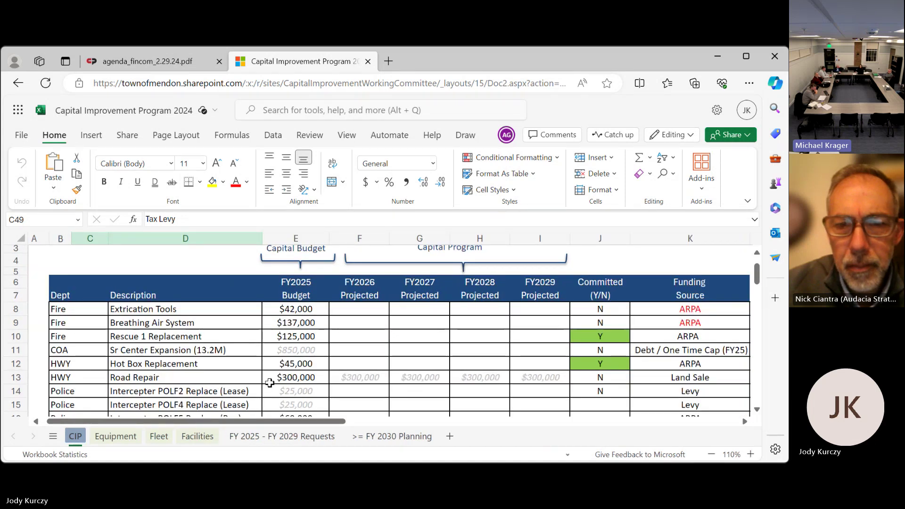
scroll(246, 367, "down", 1)
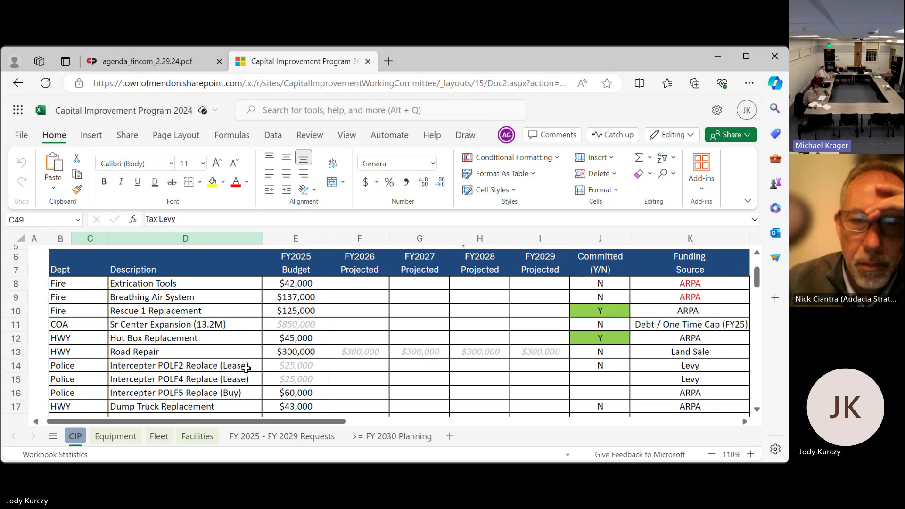
scroll(246, 368, "down", 3)
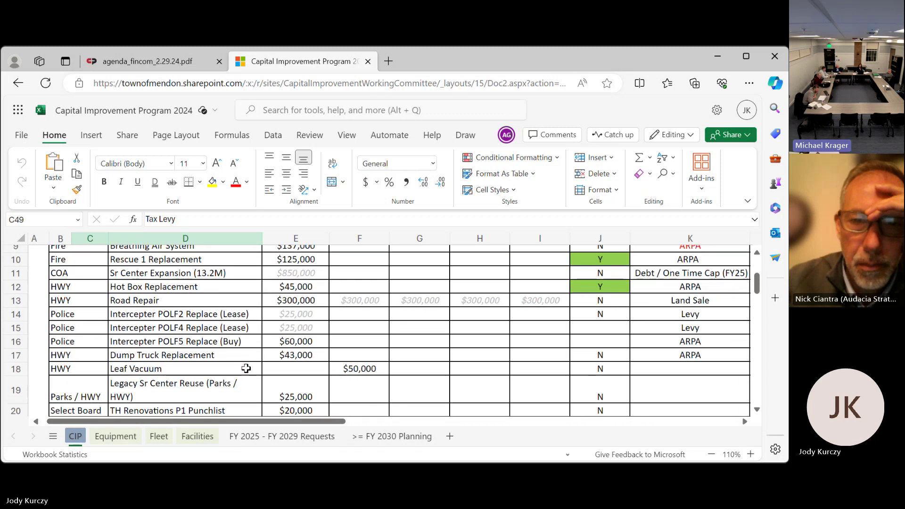
scroll(246, 368, "down", 2)
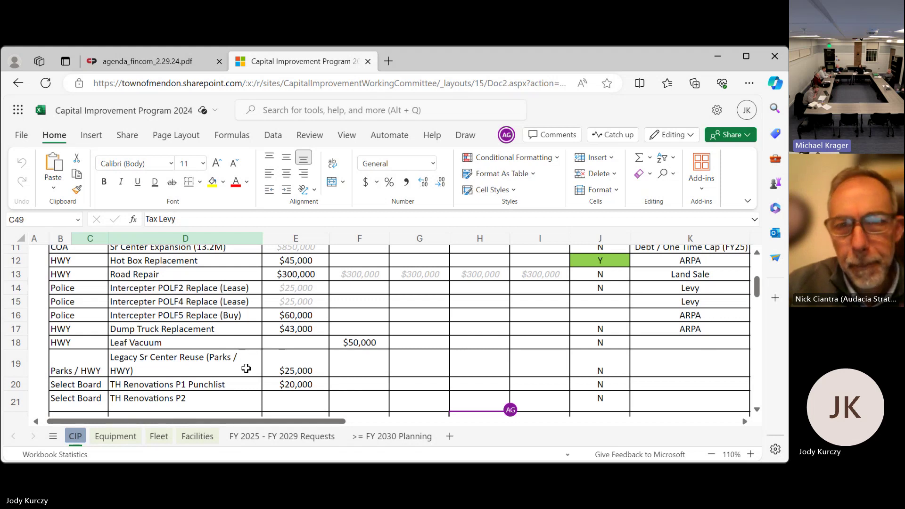
scroll(246, 368, "down", 1)
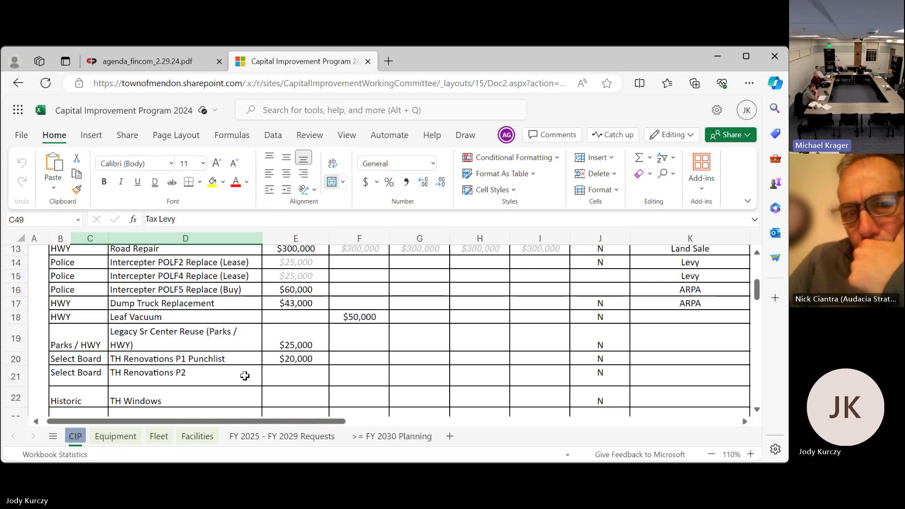
View the Equipment inventory sheet from its first column, showing department, description, replacement cost and comments
left_click(116, 437)
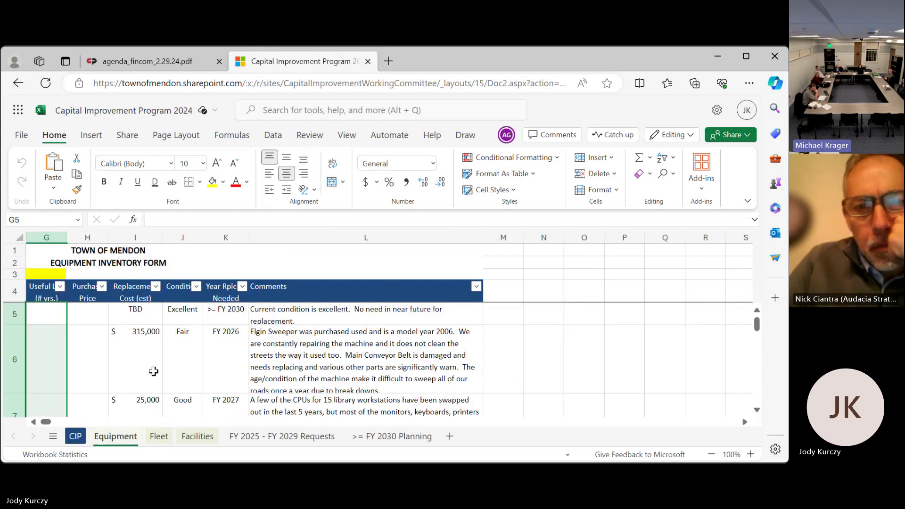
scroll(191, 354, "down", 1)
scroll(191, 354, "up", 1)
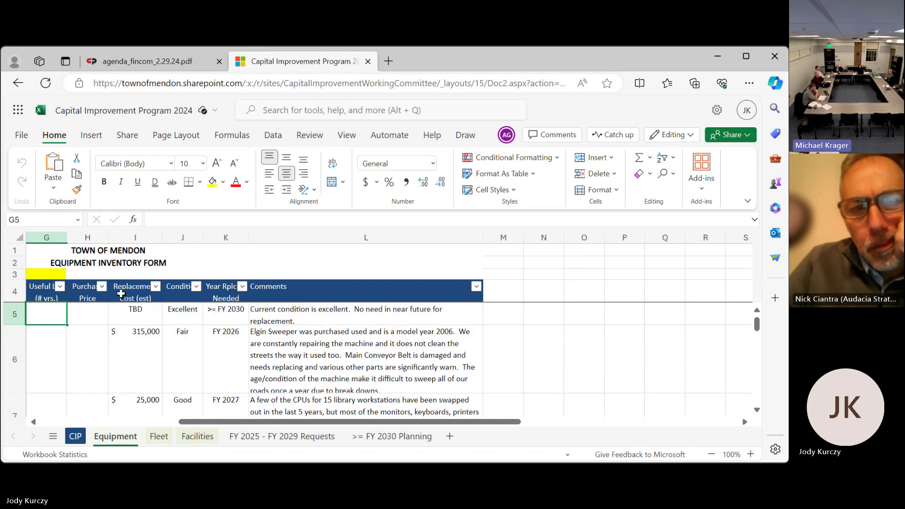
left_click_drag(452, 424, 266, 426)
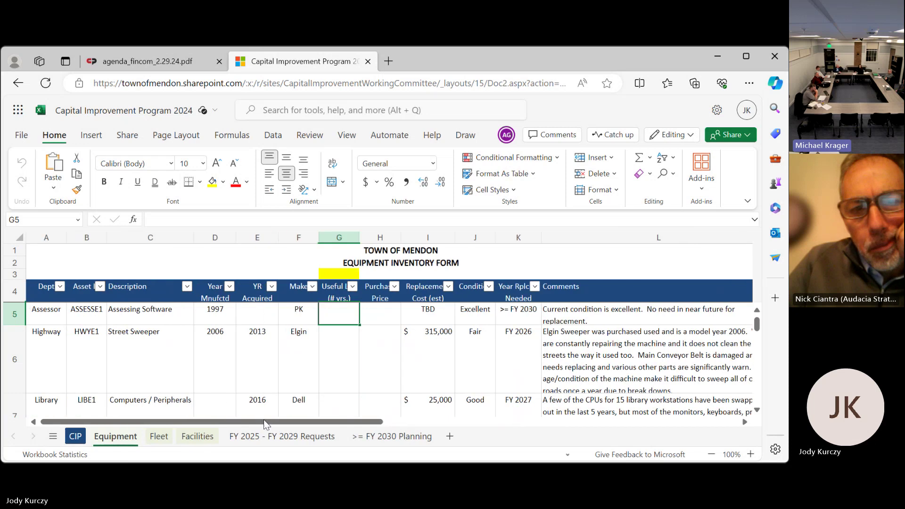
Look over the Fleet sheet's replacement costs and comments, then view the Facilities and Equipment sheets
left_click(157, 436)
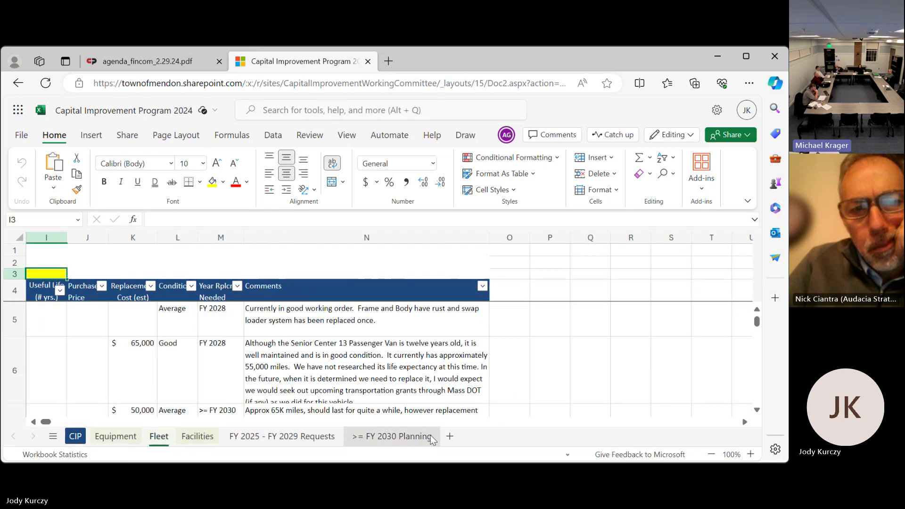
left_click(58, 324)
scroll(59, 325, "down", 3)
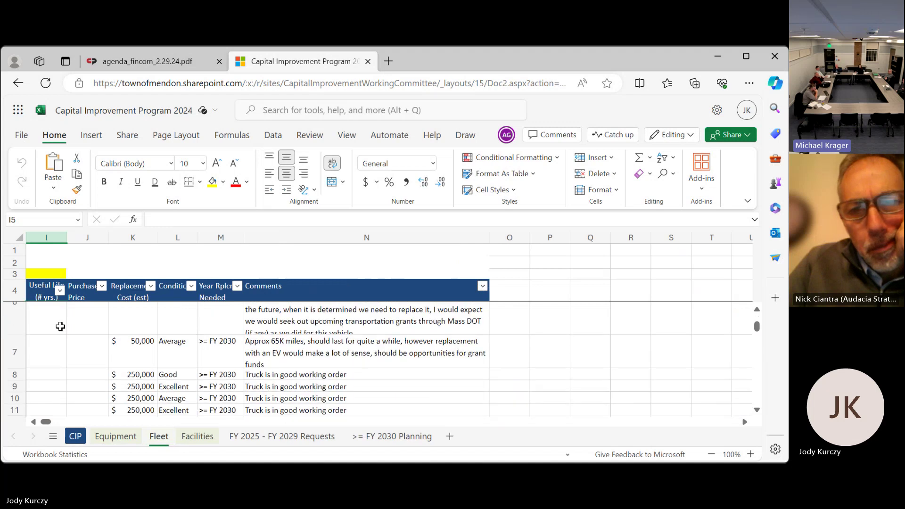
scroll(61, 327, "up", 3)
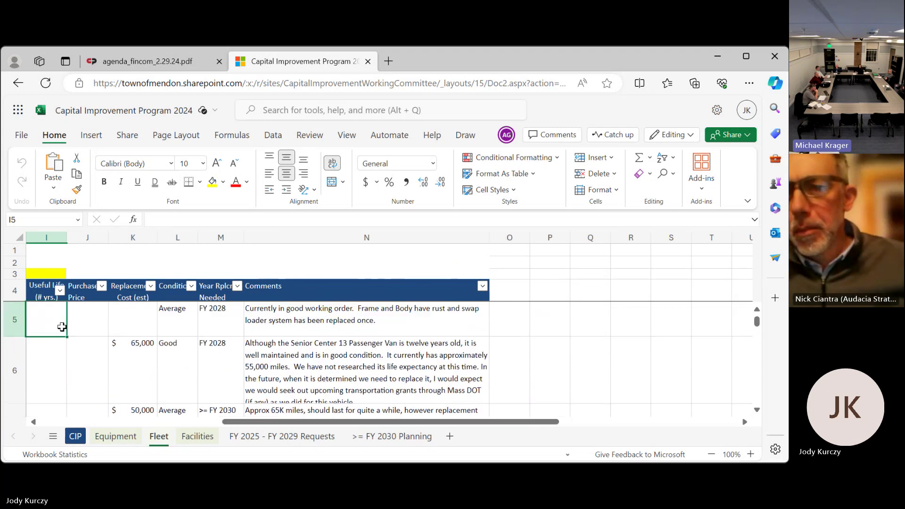
left_click(197, 440)
left_click(113, 437)
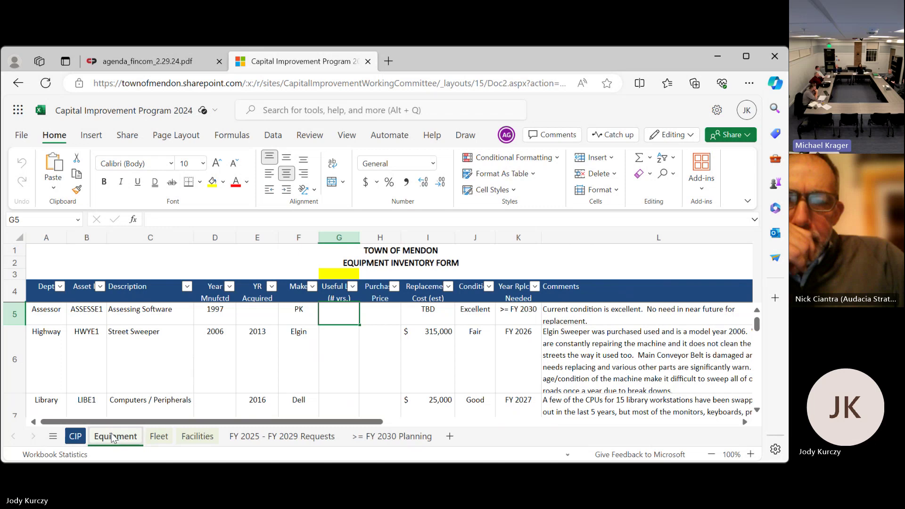
Return to the top of the CIP sheet and highlight the FY2025 Budget column, ending on the Extrication Tools amount
left_click(76, 437)
scroll(111, 349, "up", 5)
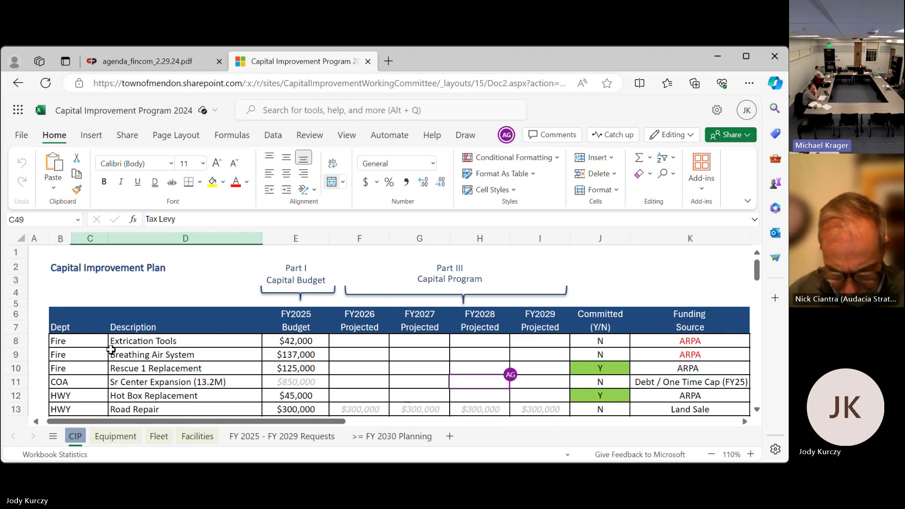
scroll(111, 349, "down", 1)
scroll(242, 310, "up", 1)
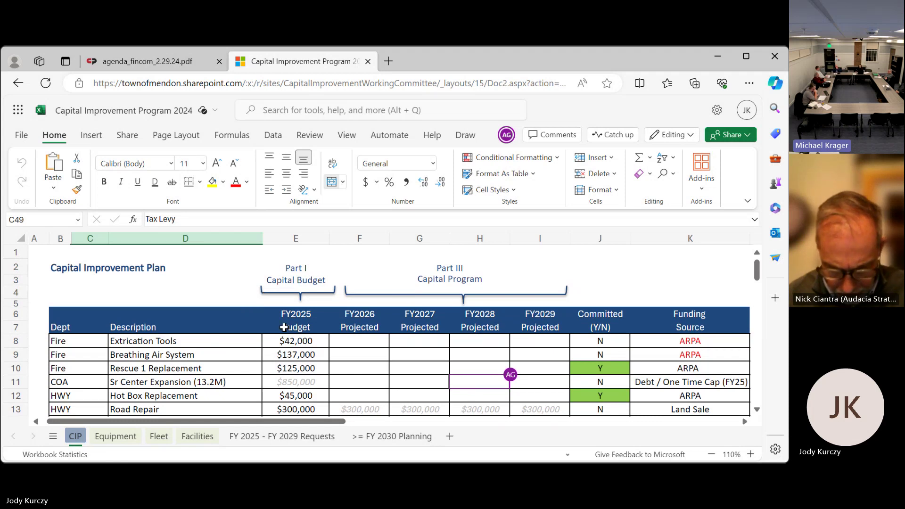
left_click_drag(284, 327, 292, 369)
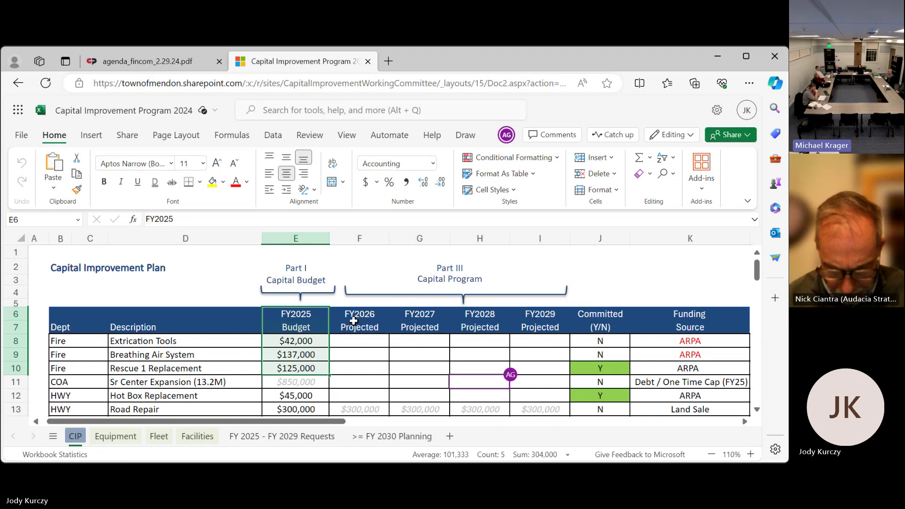
left_click(295, 238)
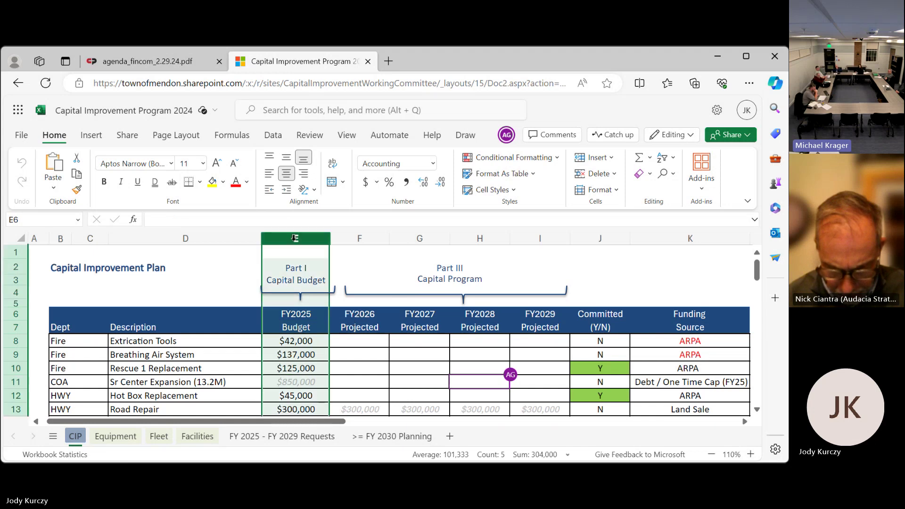
left_click(282, 344)
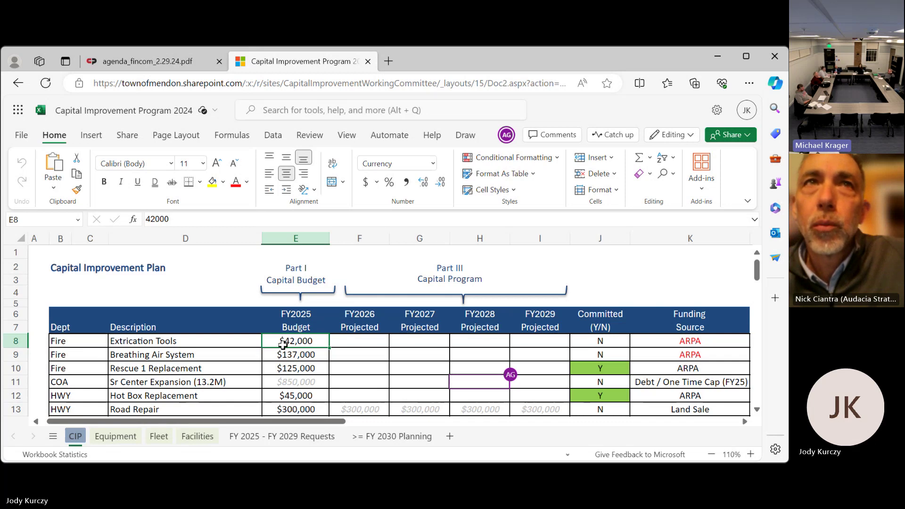
Review the CIP sheet's remaining project rows, the yearly totals and the Funding Sources table down to Sale of Town owned land
scroll(283, 345, "down", 6)
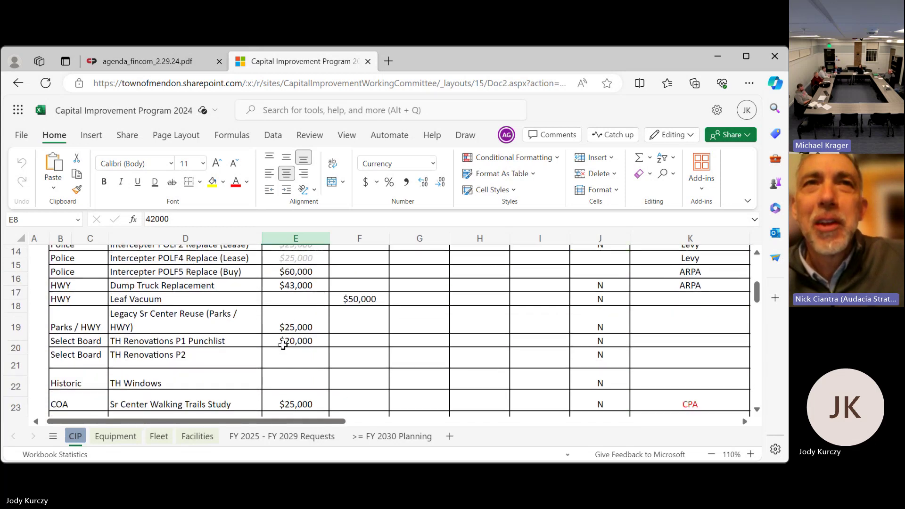
scroll(282, 346, "down", 6)
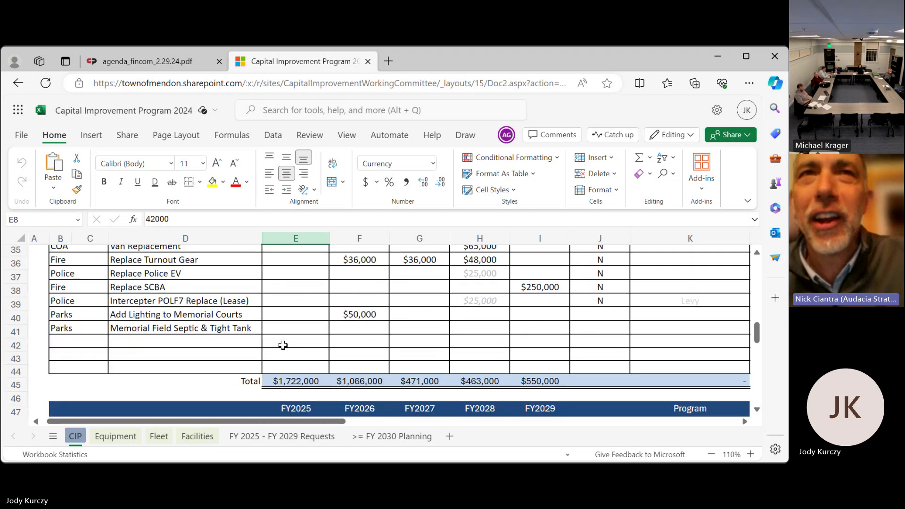
scroll(283, 345, "down", 7)
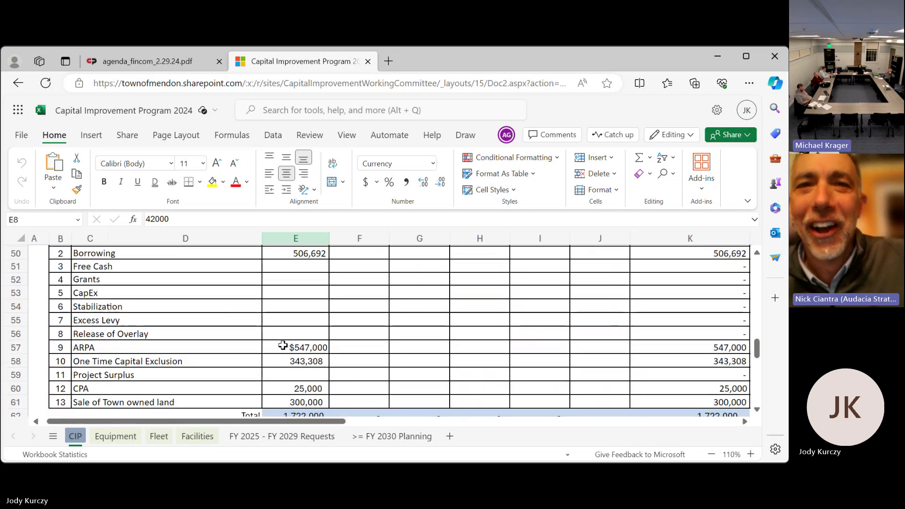
scroll(283, 345, "up", 5)
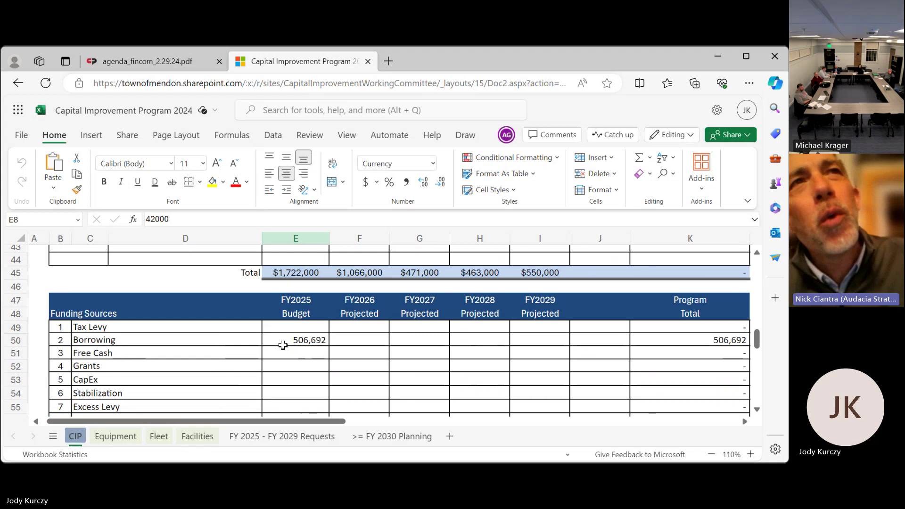
scroll(283, 346, "up", 2)
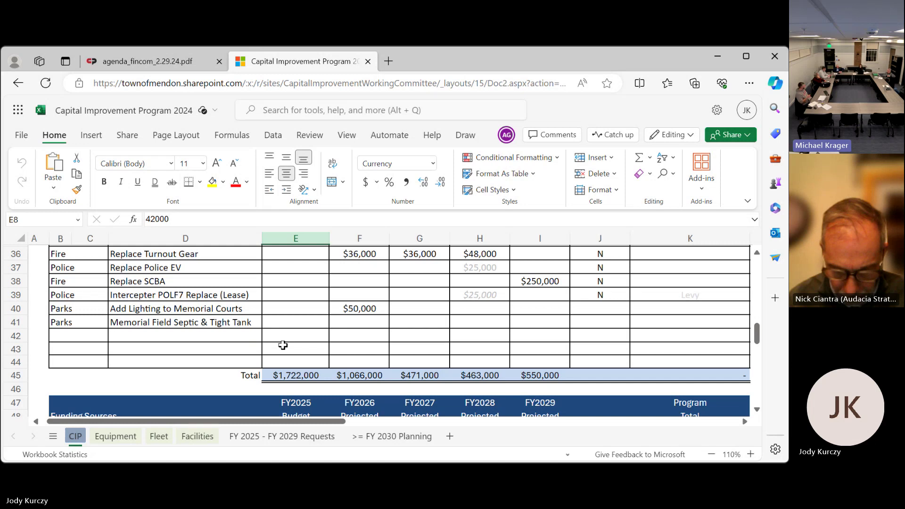
Go back up to the Sr Center Expansion project and highlight its department and FY2025 Budget amount, with the sheet shown from its first column
scroll(283, 346, "up", 5)
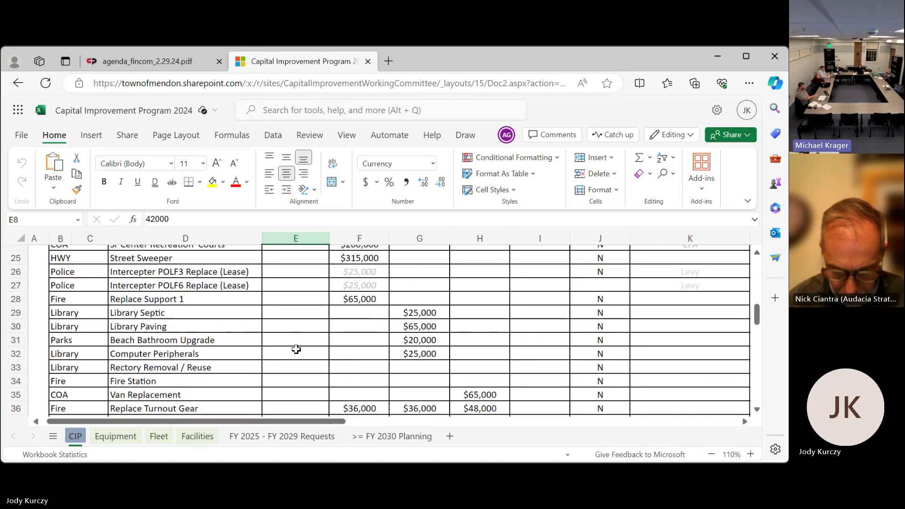
scroll(296, 349, "up", 5)
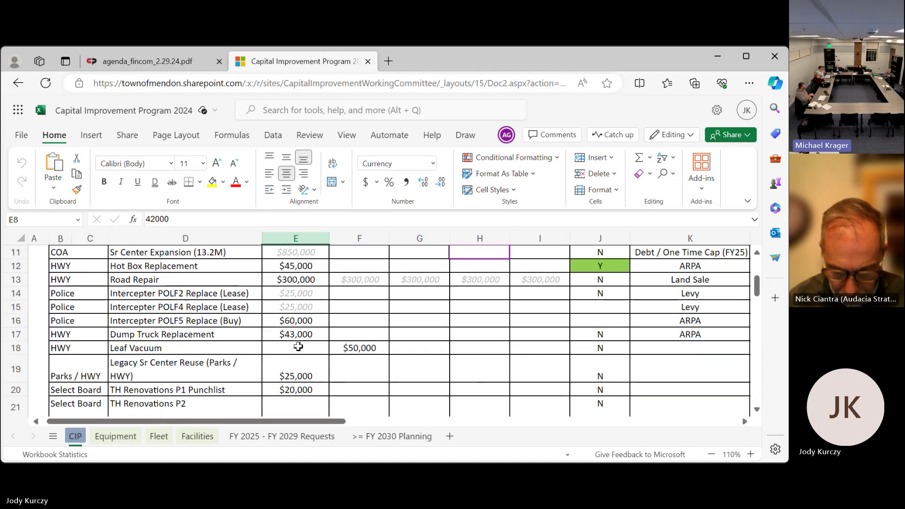
scroll(298, 343, "up", 1)
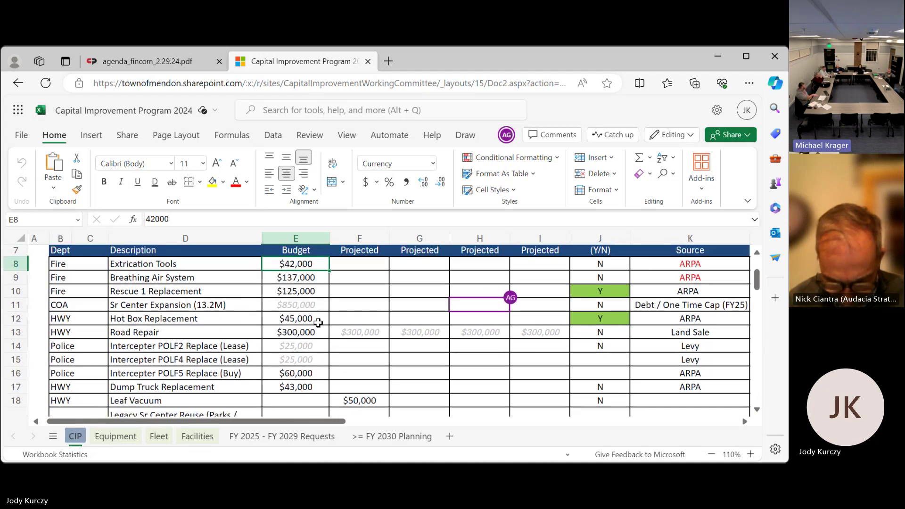
left_click(70, 303)
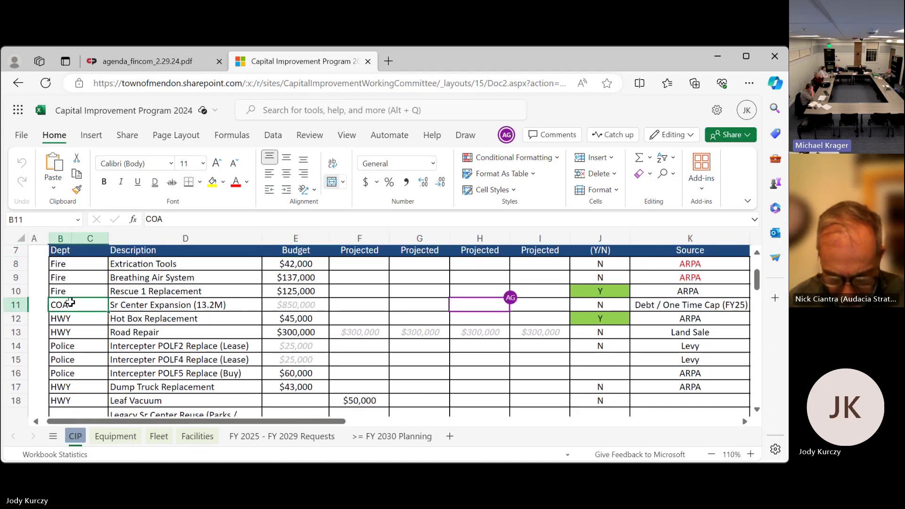
left_click(300, 306)
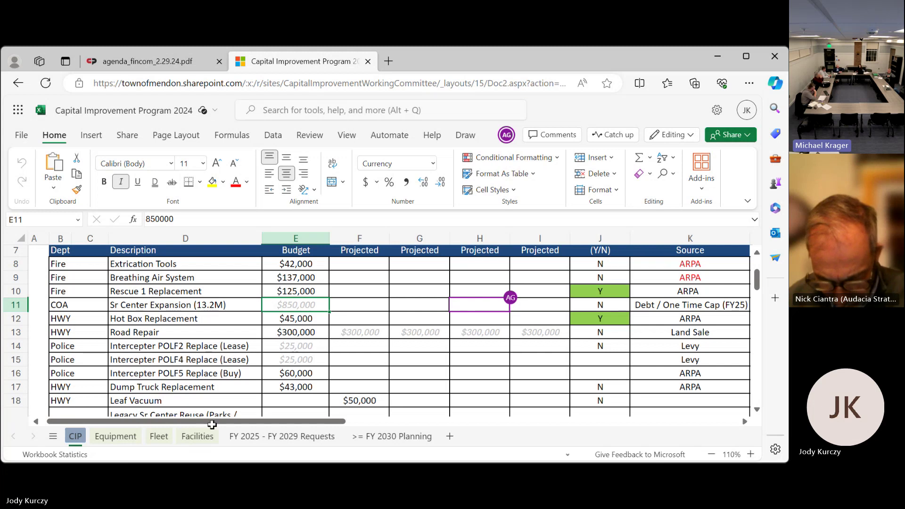
left_click_drag(279, 421, 241, 400)
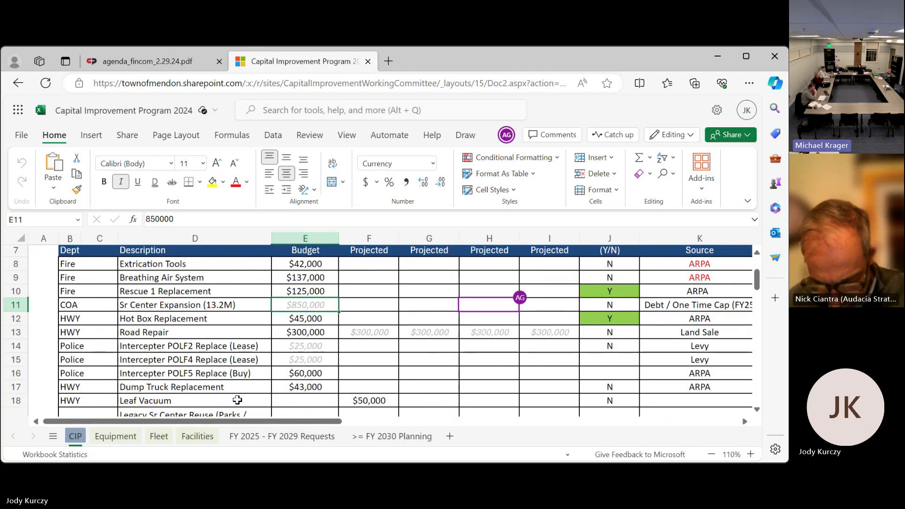